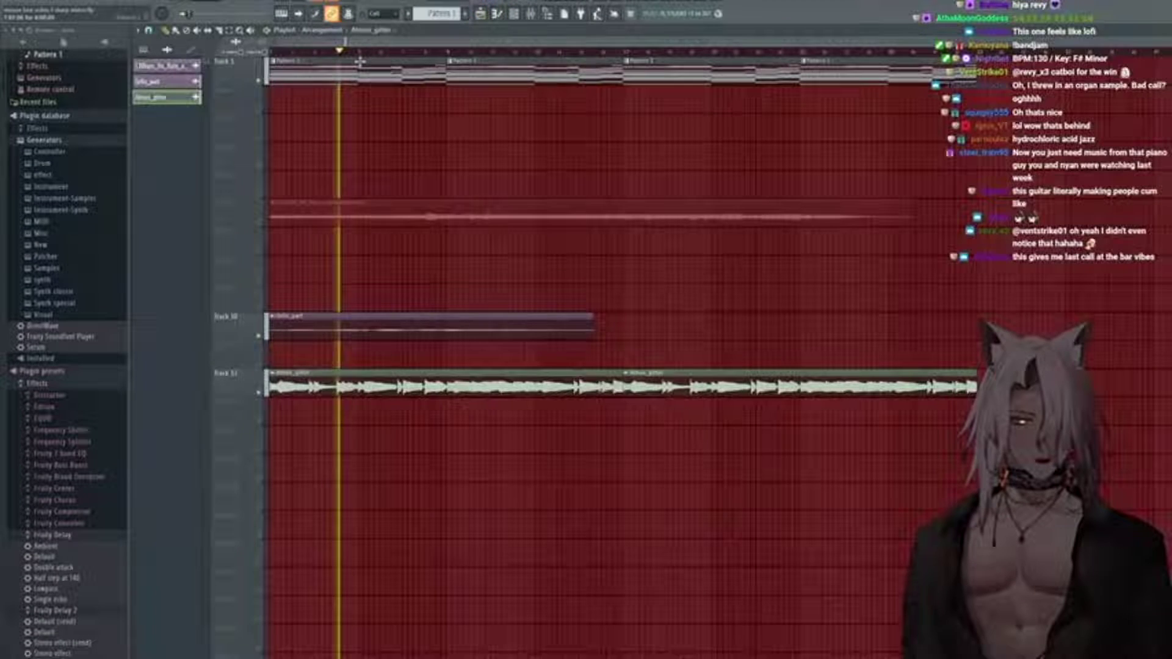
Show the chord pattern in the piano roll with the channel rack, and load Valhalla Supermassive
{"action": "double_click", "coordinate": [360, 60]}
{"action": "key", "text": "F6"}
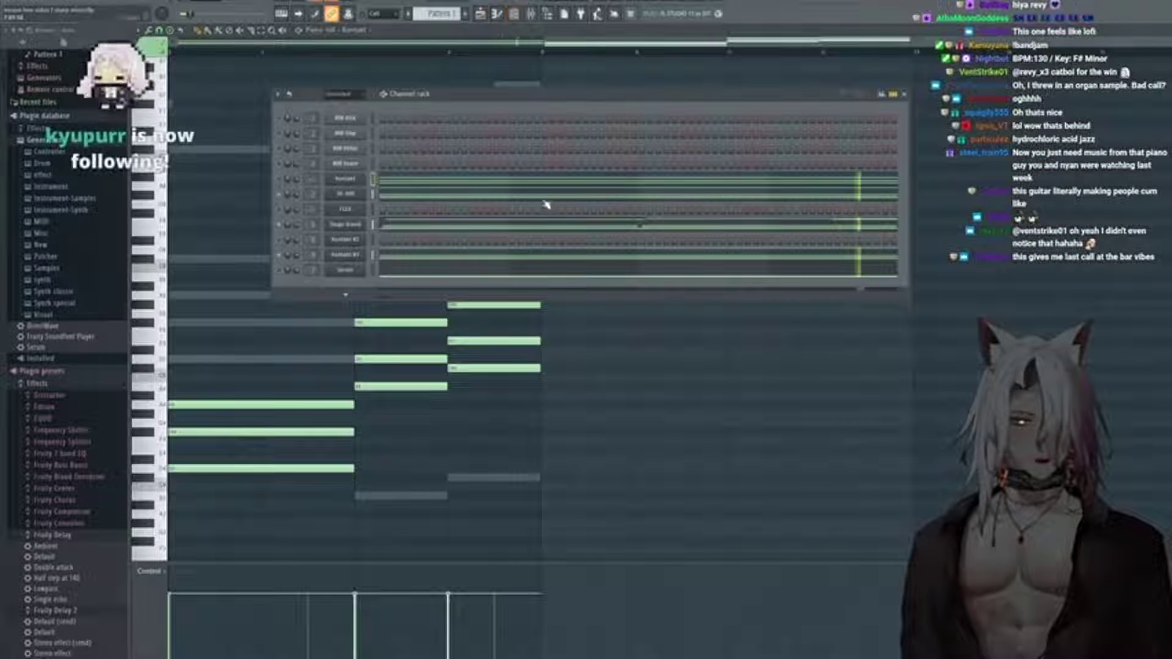
{"action": "scroll", "coordinate": [65, 367], "scroll_direction": "down", "scroll_amount": 5}
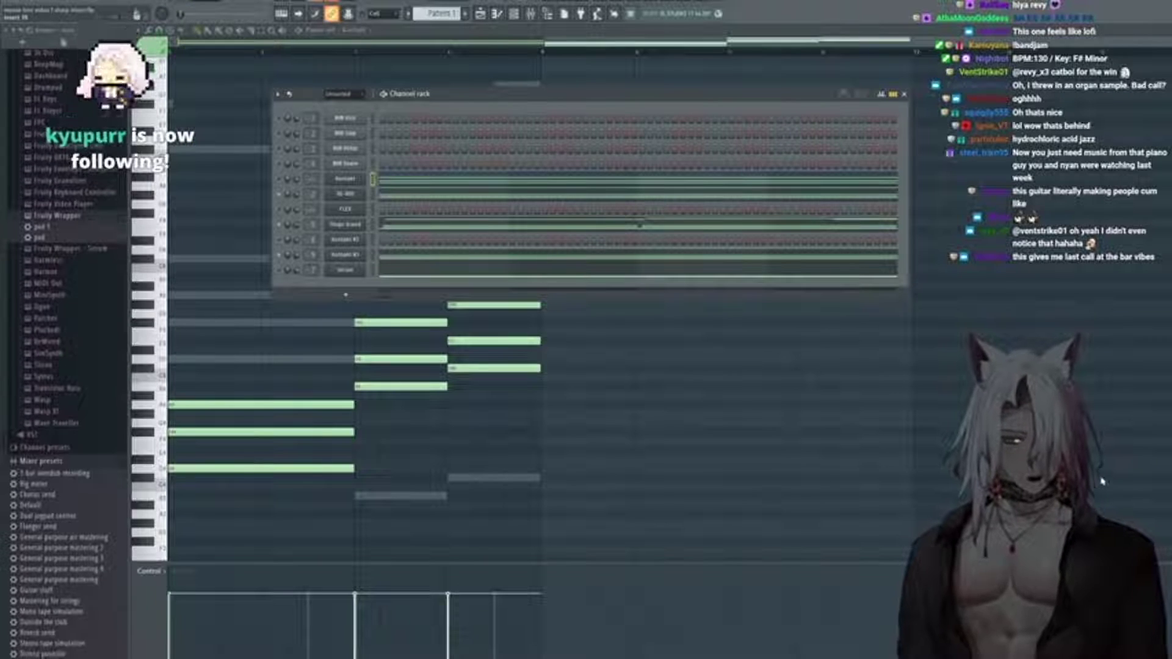
{"action": "left_click", "coordinate": [346, 270]}
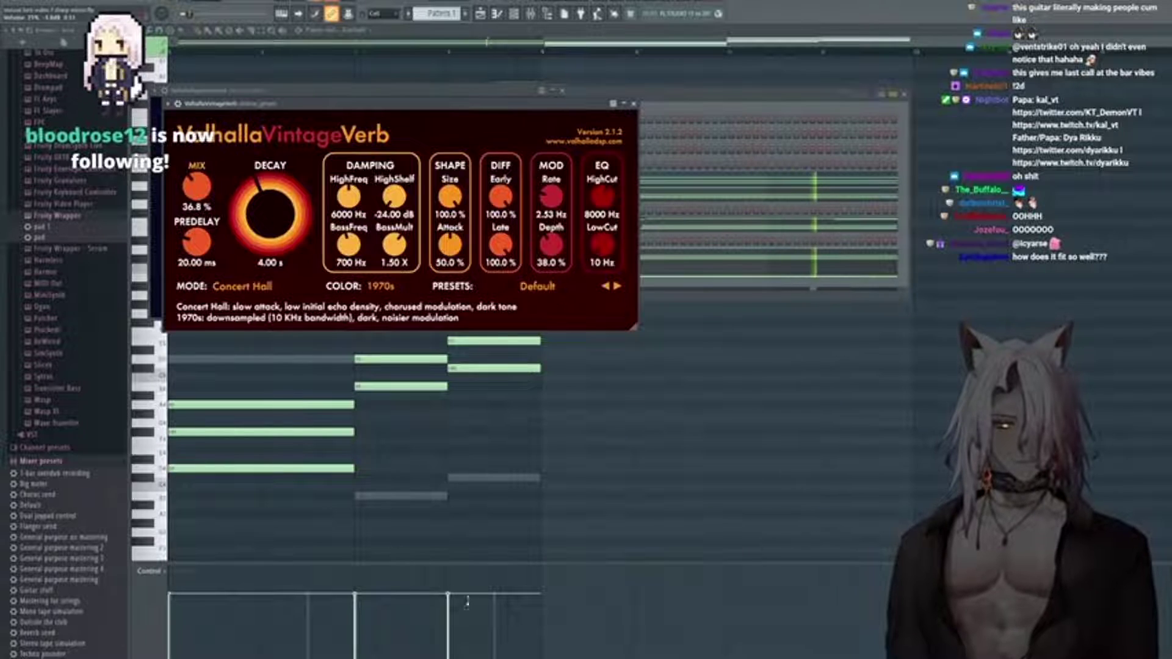
Drop the VintageVerb mix from 36.8% to 21.6% and start playback
{"action": "left_click_drag", "start_coordinate": [196, 188], "coordinate": [196, 206]}
{"action": "key", "text": "space"}
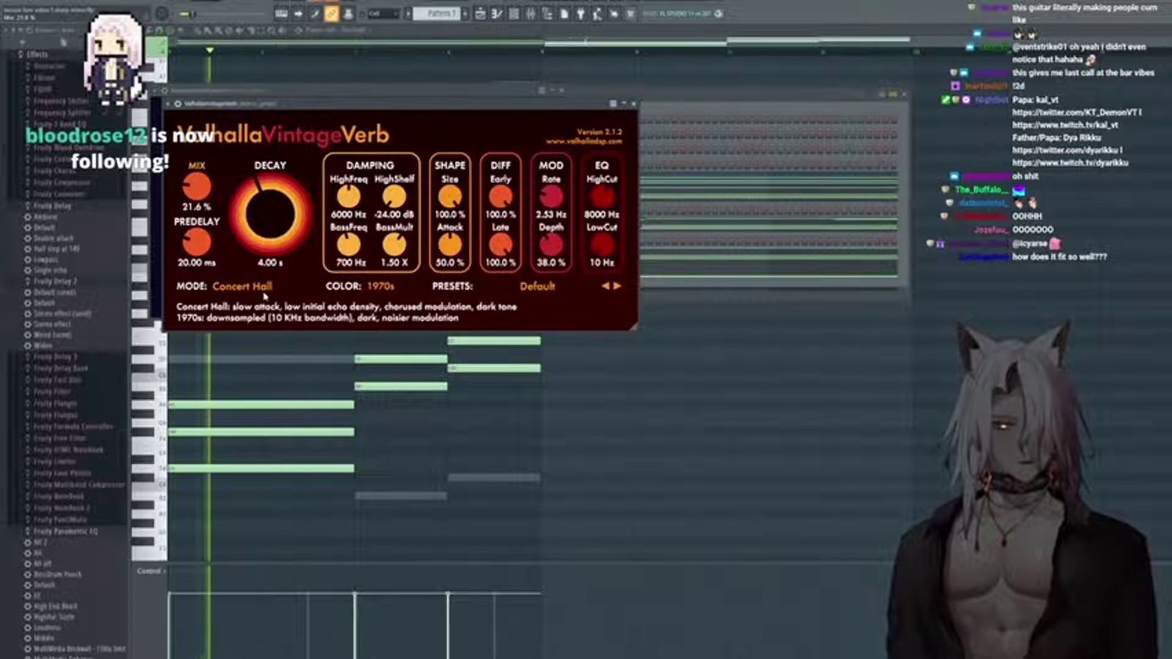